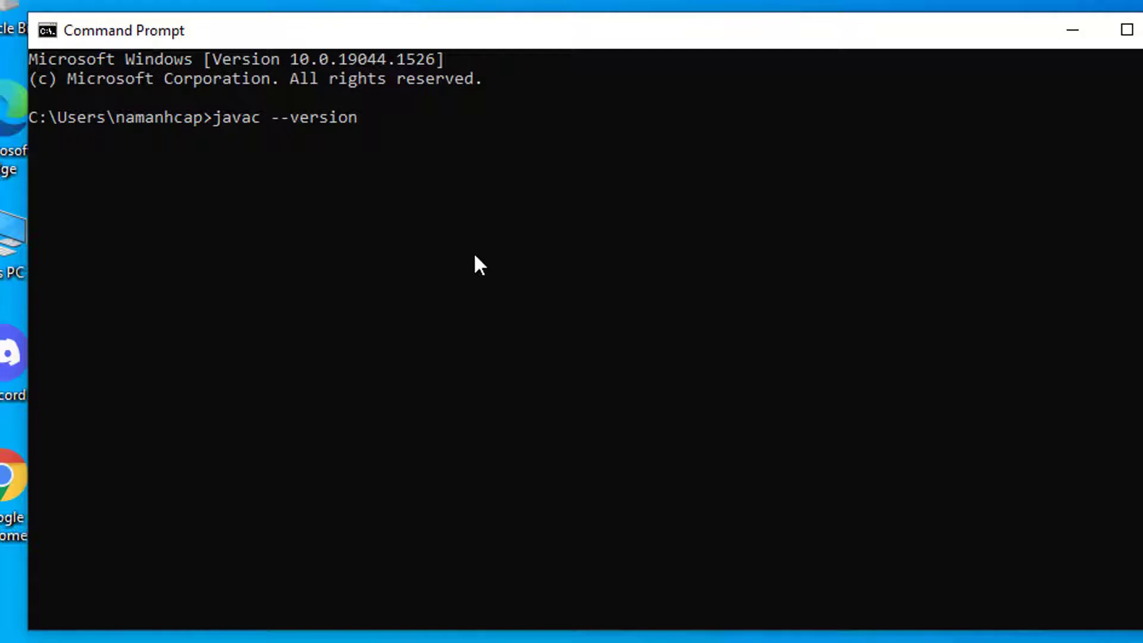
# Check the installed Java compiler with javac --version and download the JDK 17 Windows x64 Installer from Oracle's site.
pyautogui.press('Return')
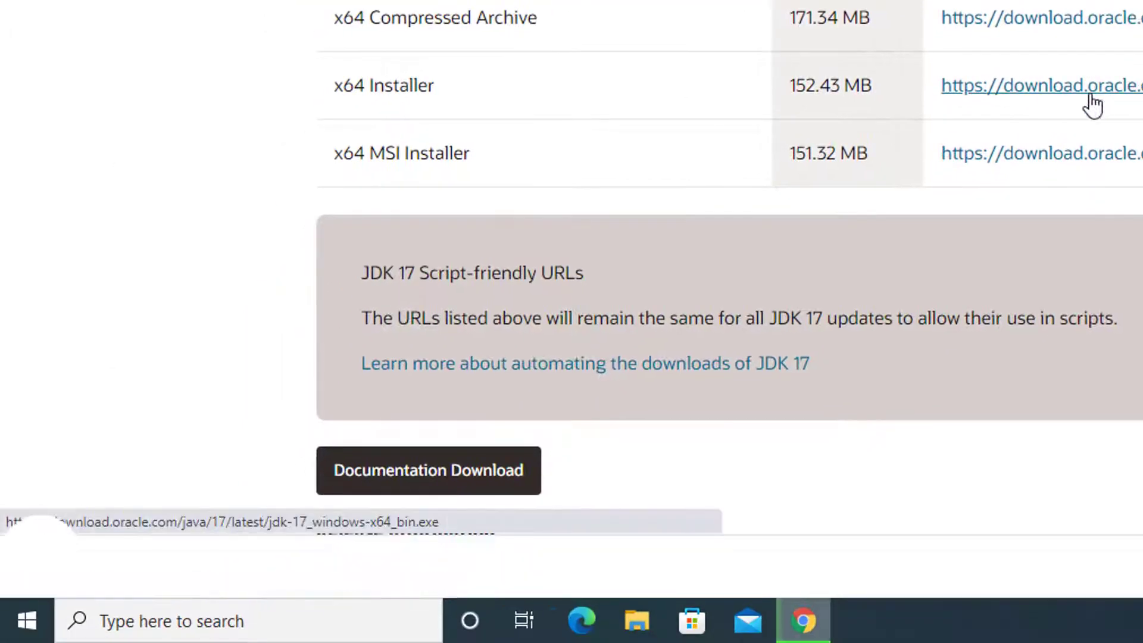
pyautogui.click(1092, 96)
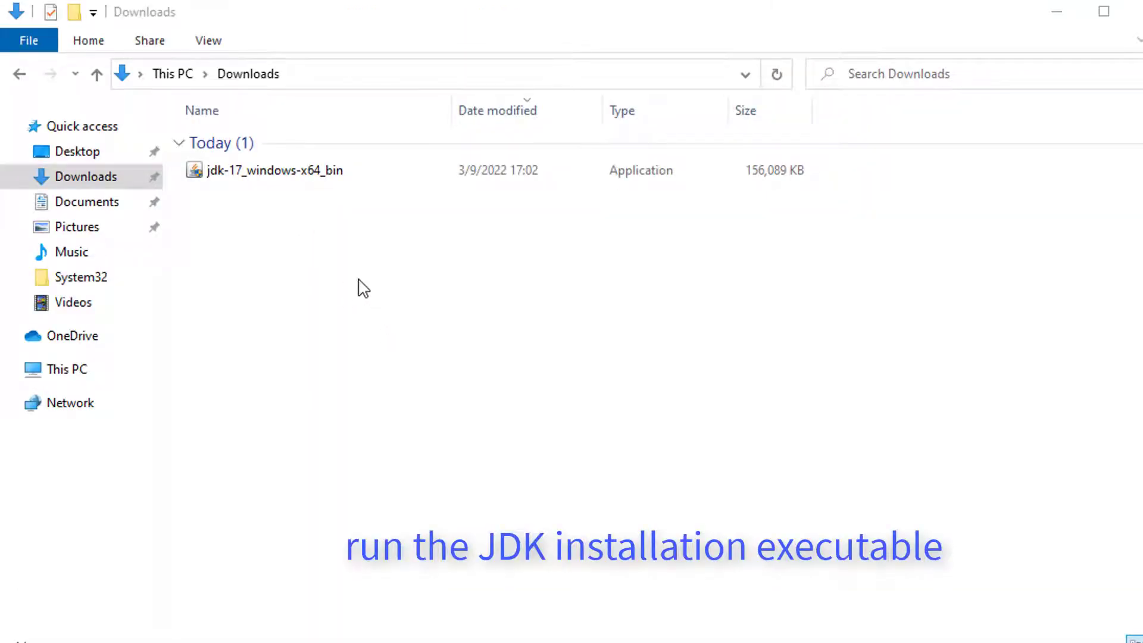
# Launch the jdk-17_windows-x64_bin installer from Downloads, allow it to make changes to the device, and close the folder window.
pyautogui.click(341, 176)
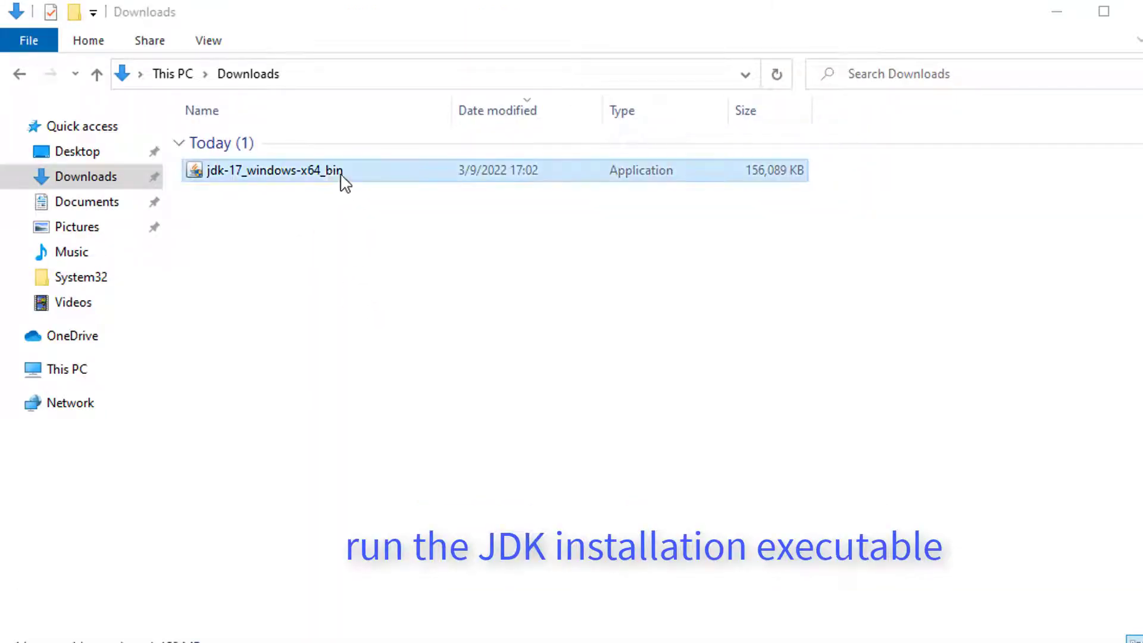
pyautogui.rightClick(308, 173)
pyautogui.click(376, 206)
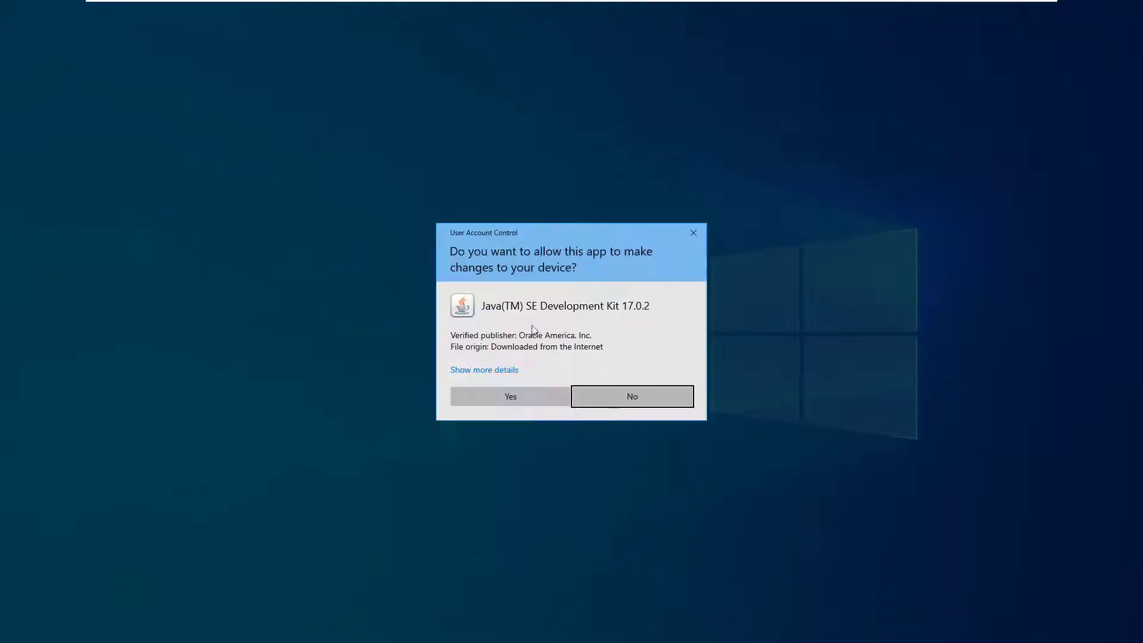
pyautogui.click(544, 398)
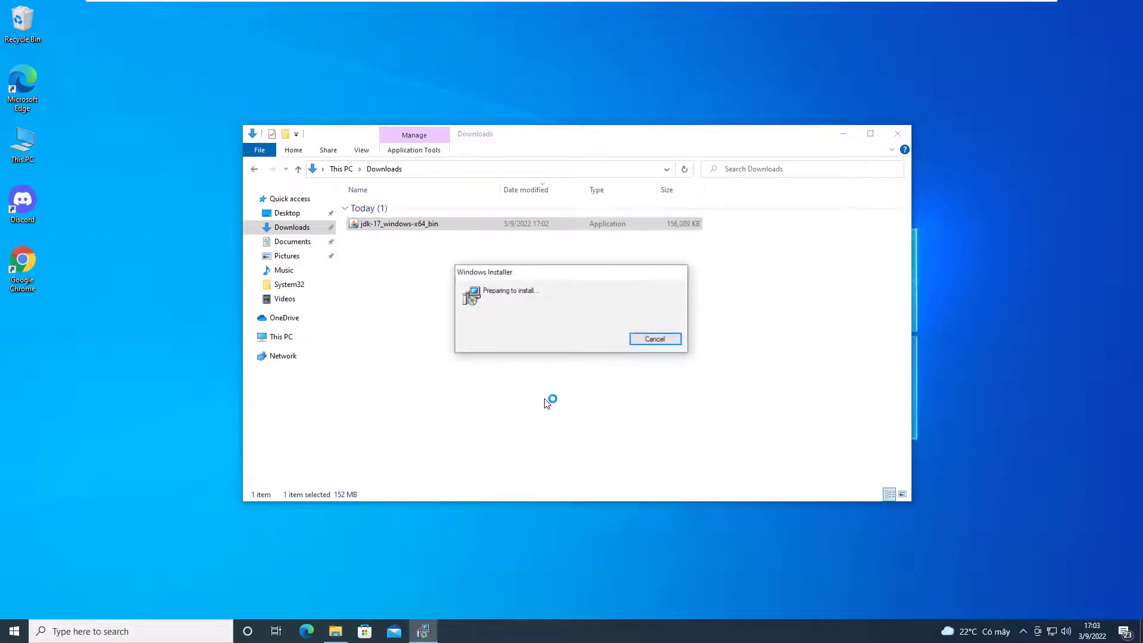
pyautogui.click(897, 134)
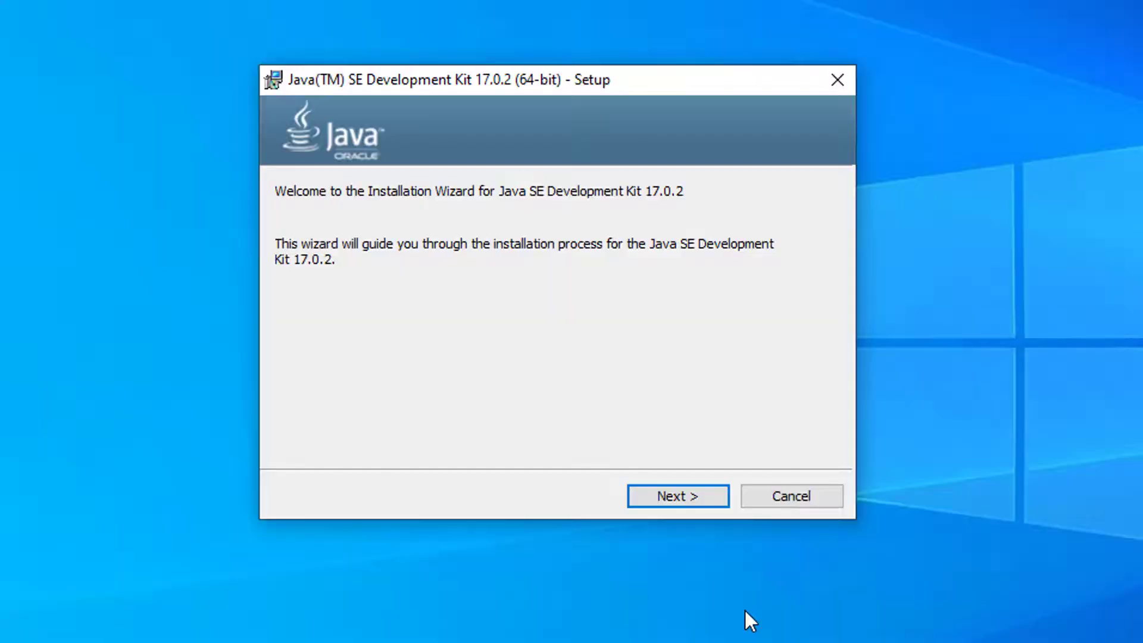
# Install Java SE Development Kit 17.0.2 into the default folder C:\Program Files\Java\jdk-17.0.2\ and close the setup wizard.
pyautogui.click(630, 411)
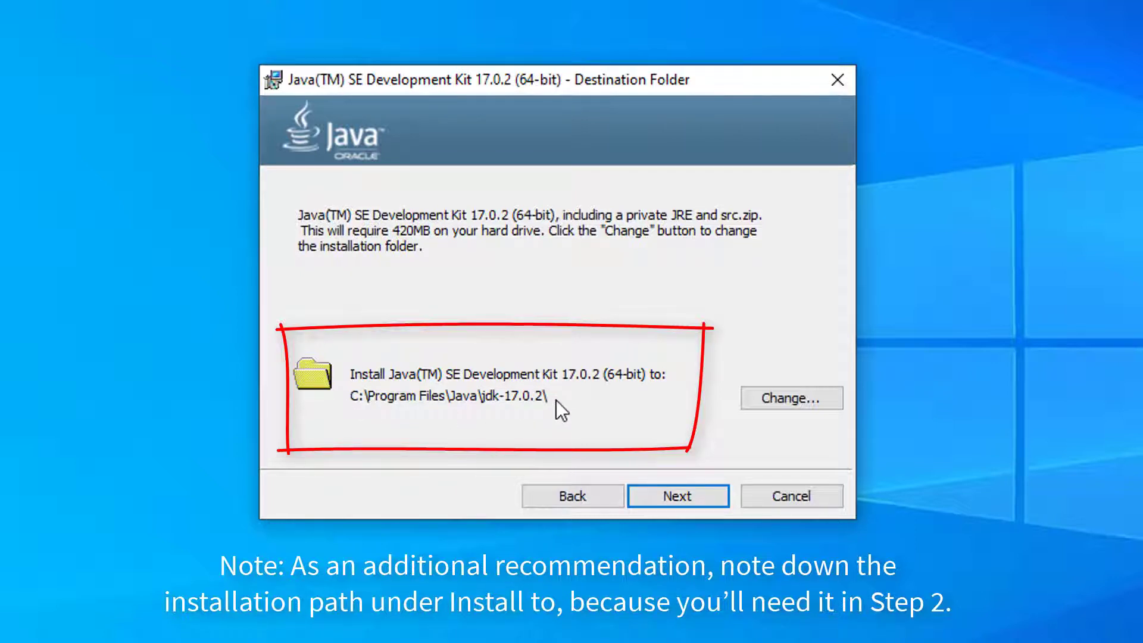
pyautogui.click(702, 495)
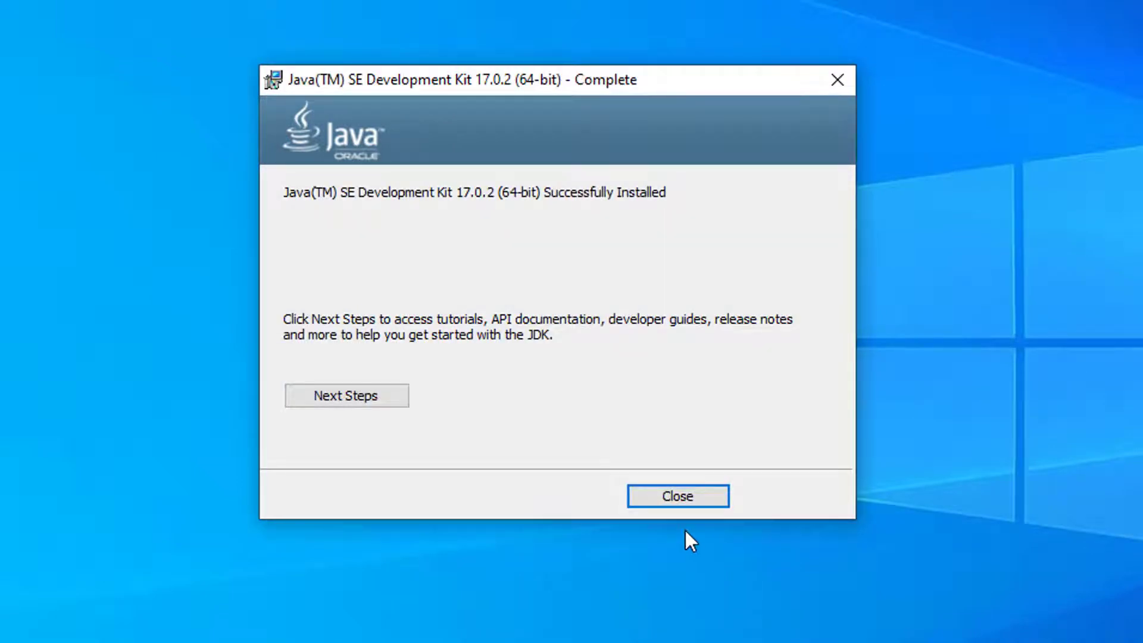
pyautogui.click(687, 495)
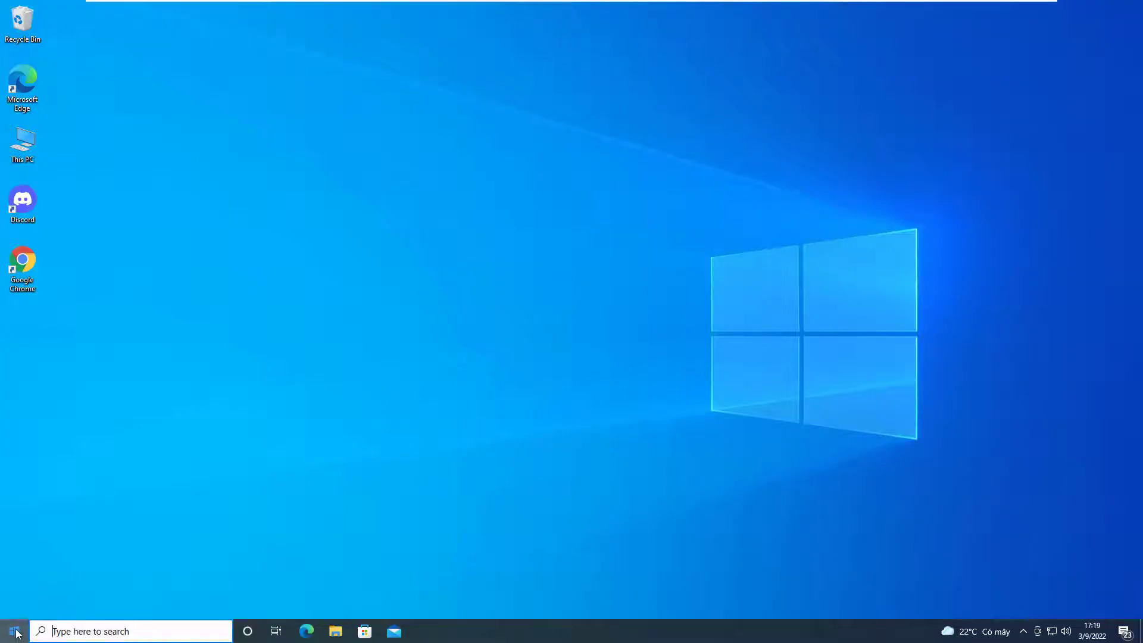
# Restart the computer.
pyautogui.click(14, 631)
pyautogui.click(14, 607)
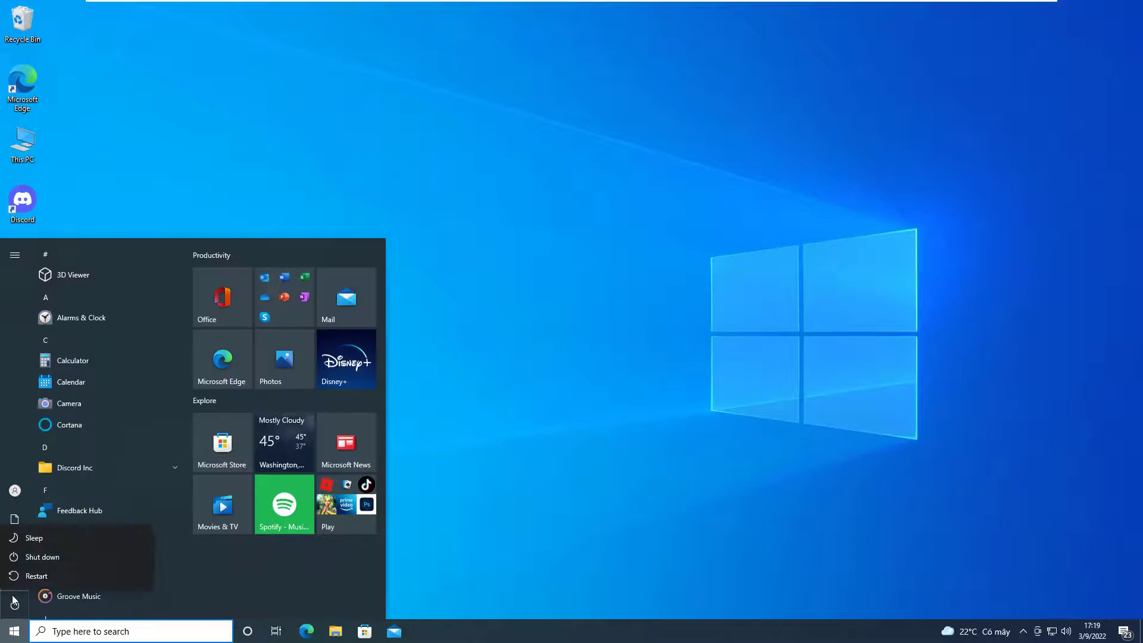
pyautogui.click(42, 573)
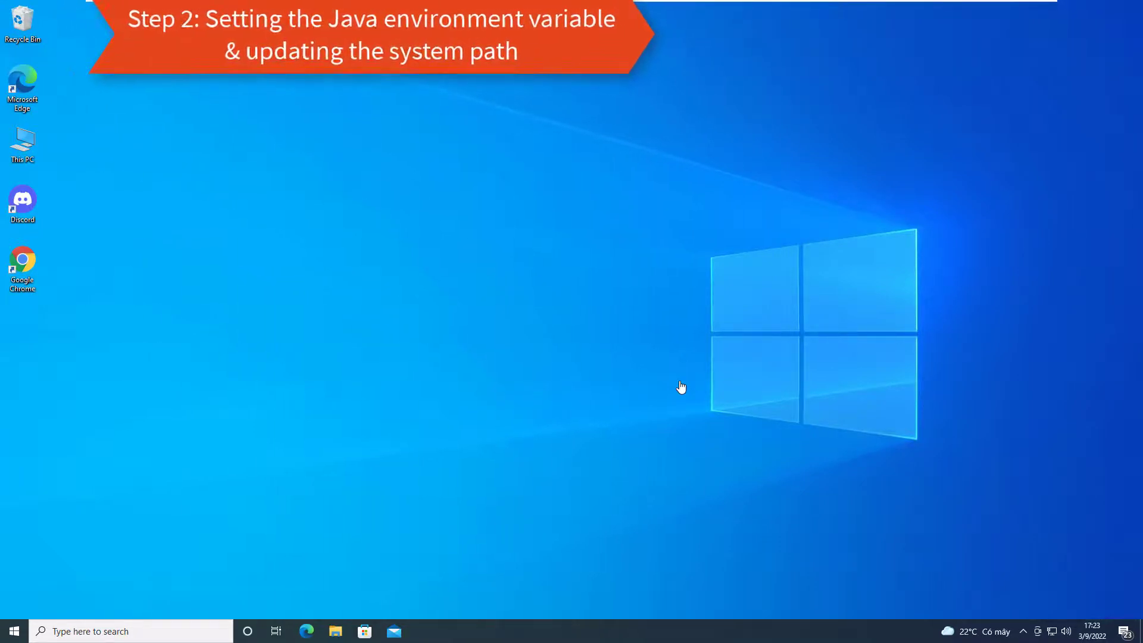
# Run sysdm.cpl to open the advanced System Properties and bring up the Environment Variables dialog.
pyautogui.press('super+r')
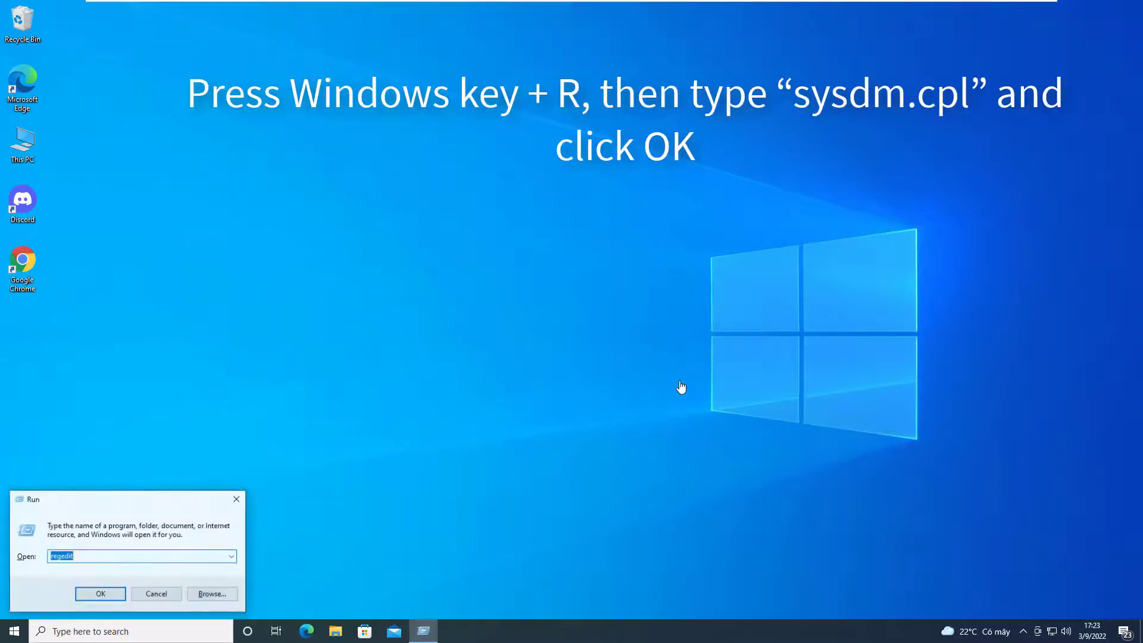
pyautogui.write('sysdm.cpl')
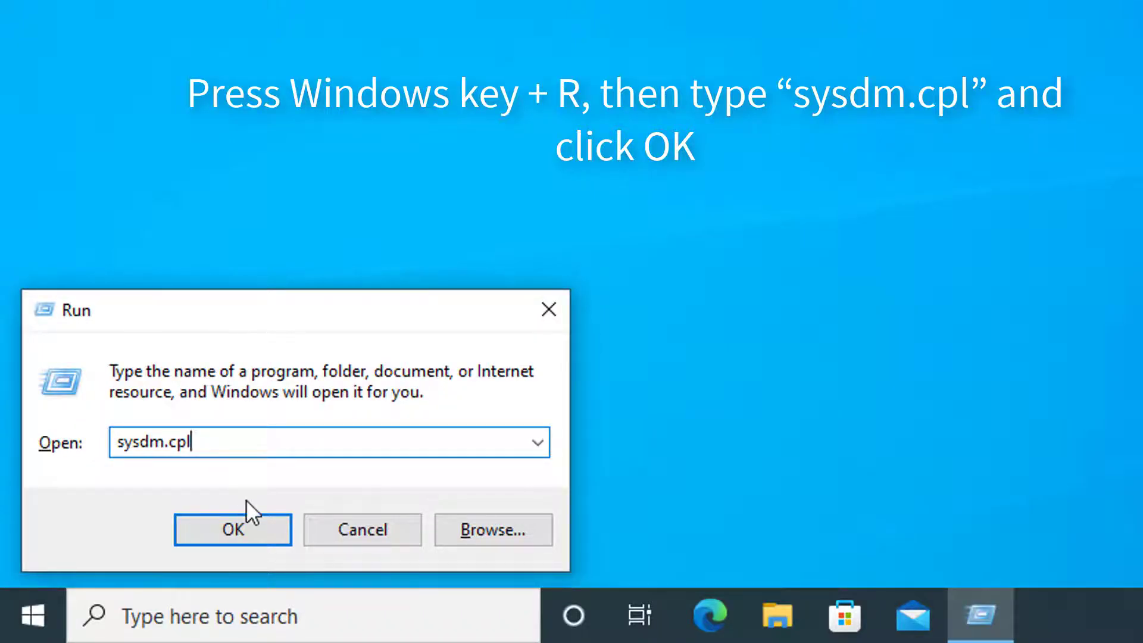
pyautogui.click(264, 535)
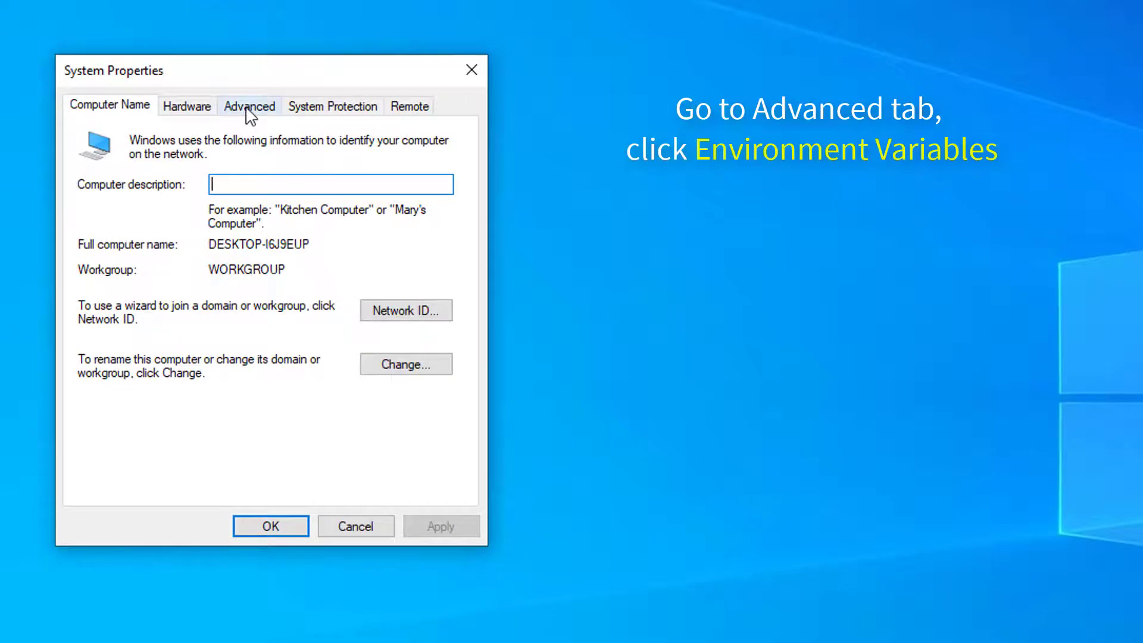
pyautogui.click(251, 113)
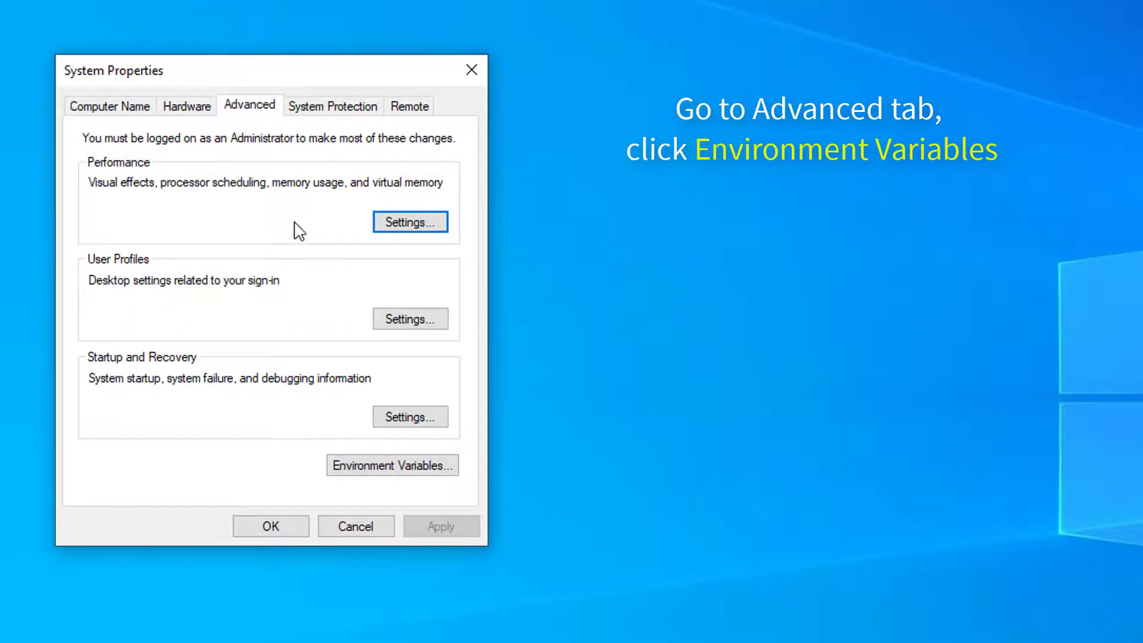
pyautogui.click(422, 472)
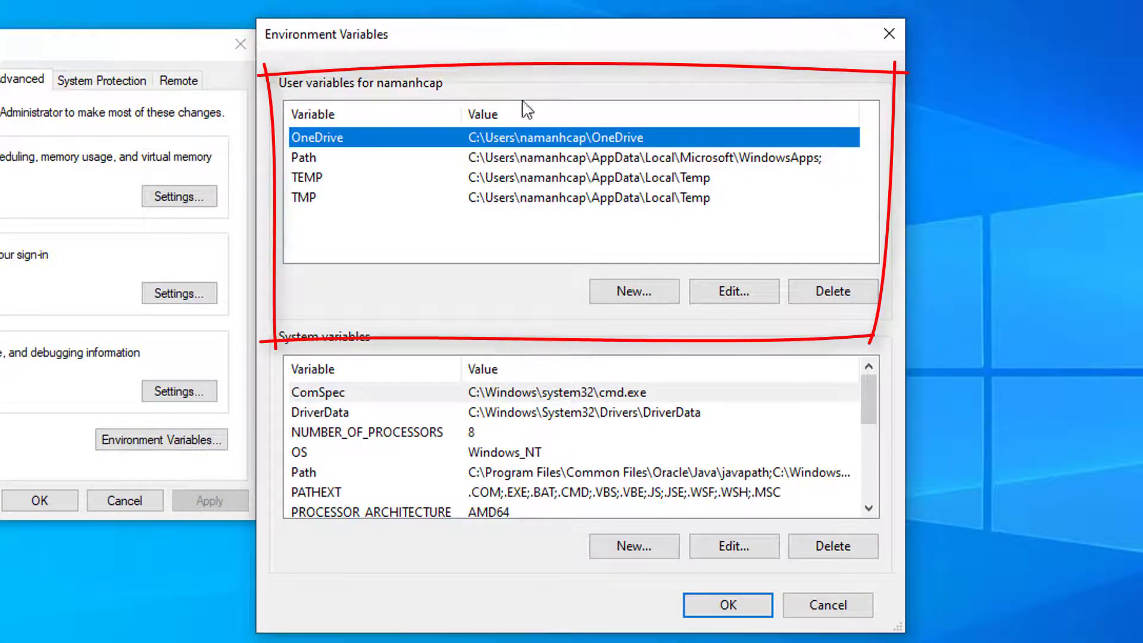
# Create a user variable named JAVA_HOME with the value C:\Program Files\Java\jdk-17.0.2.
pyautogui.click(648, 292)
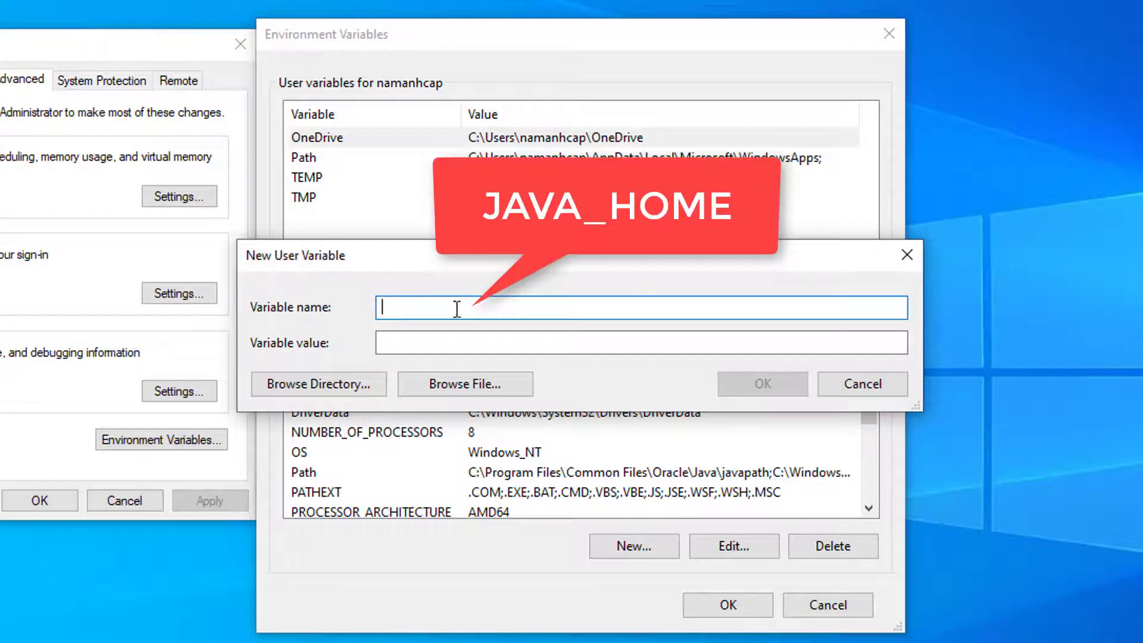
pyautogui.write('JAVA_HOME')
pyautogui.click(434, 343)
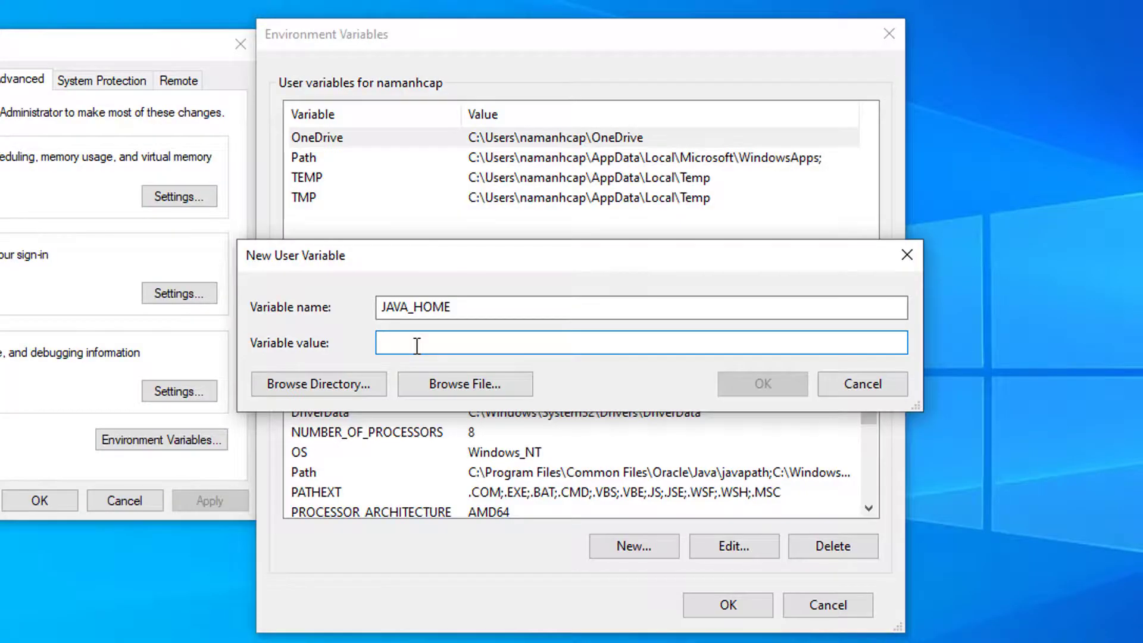
pyautogui.rightClick(416, 342)
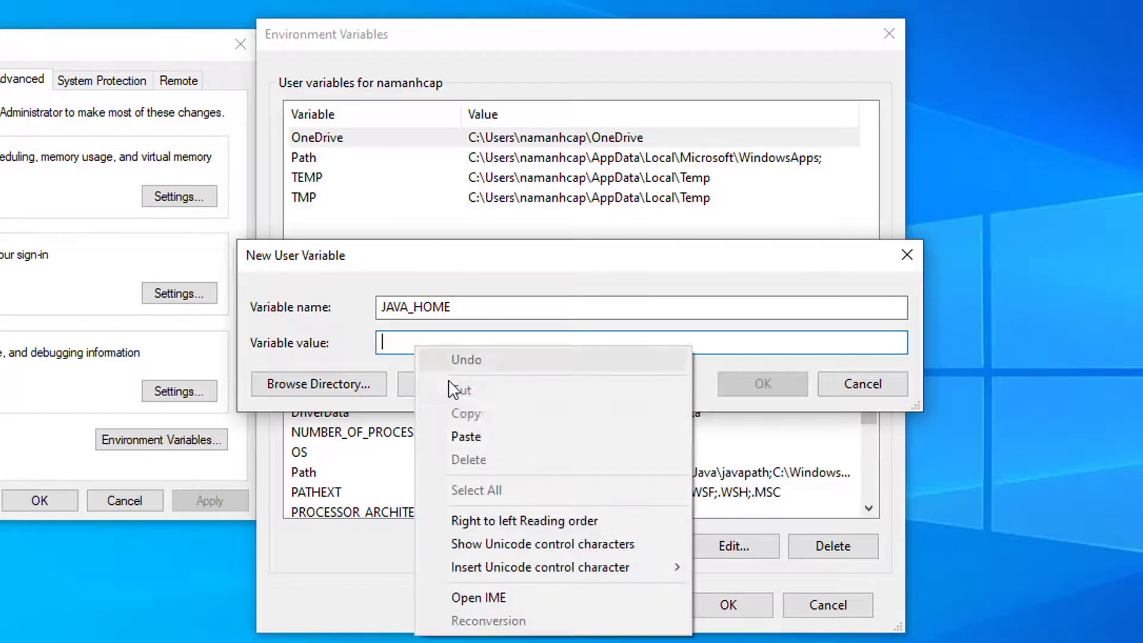
pyautogui.click(476, 440)
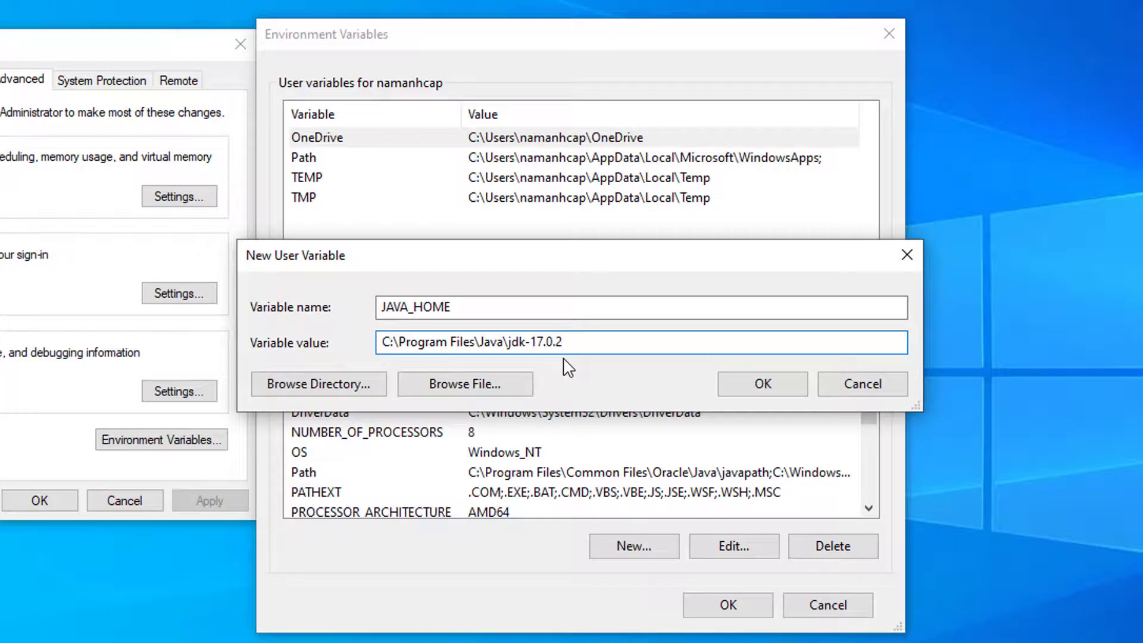
pyautogui.click(764, 384)
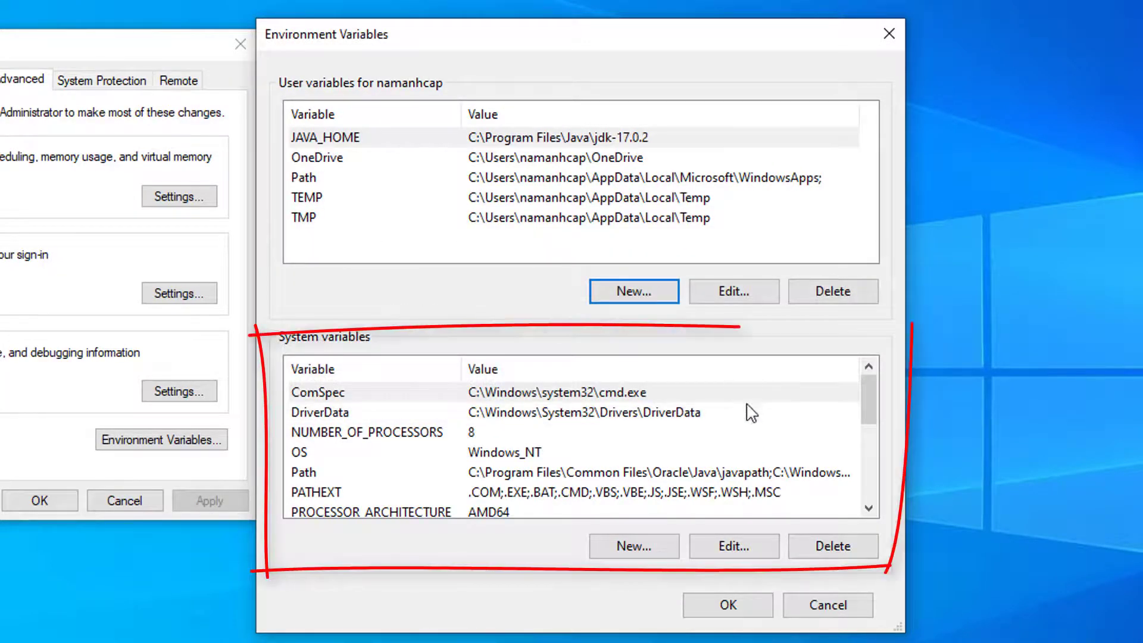
# Add the entry %JAVA_HOME%\bin to the system Path variable and save the changes, closing all the system settings dialogs.
pyautogui.scroll(-1, 736, 439)
pyautogui.click(410, 419)
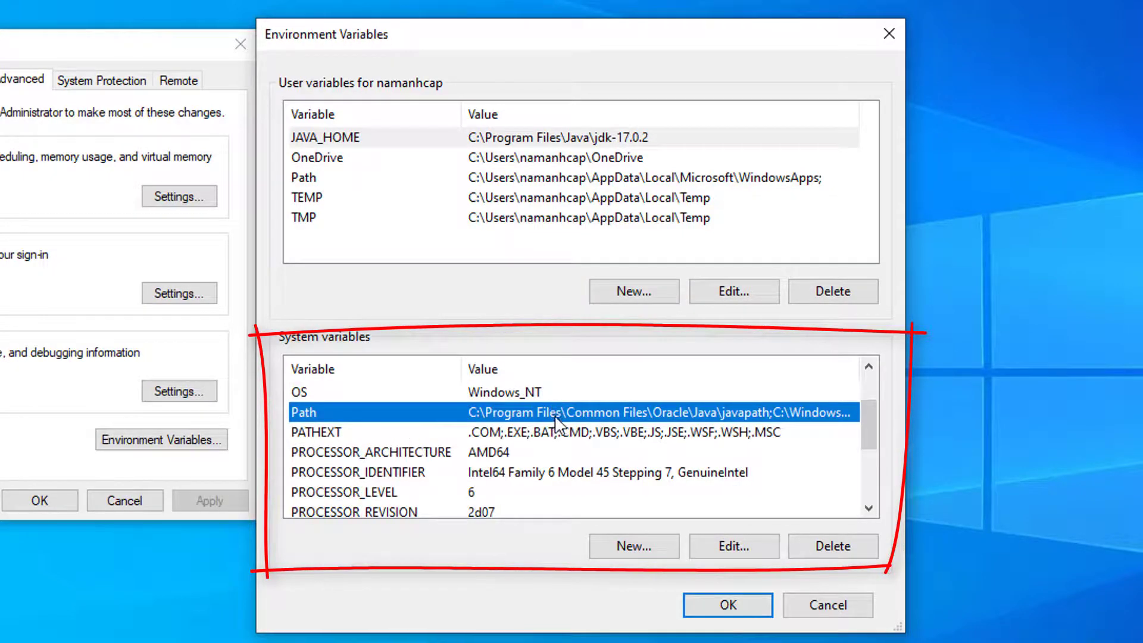
pyautogui.click(740, 551)
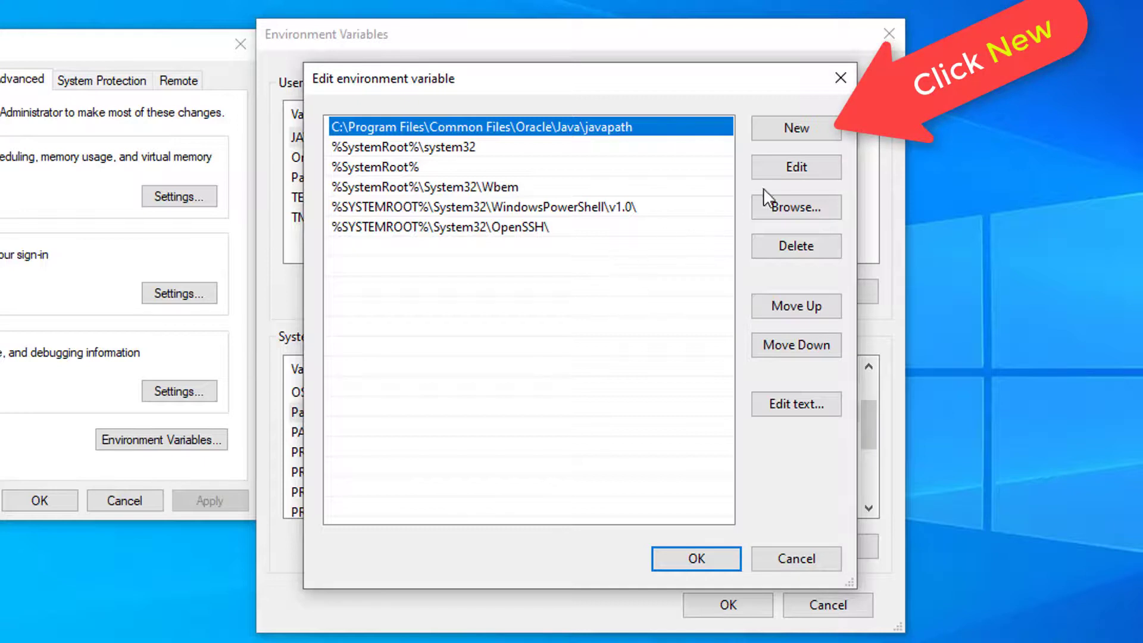
pyautogui.click(798, 131)
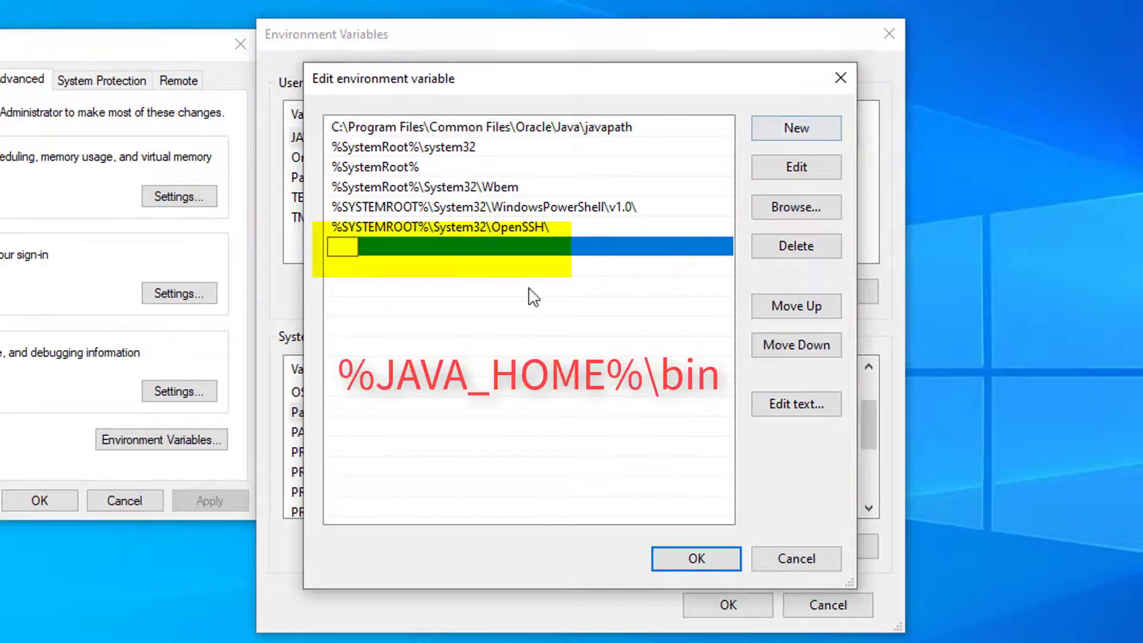
pyautogui.write('%JAVA_HOME%\\bin')
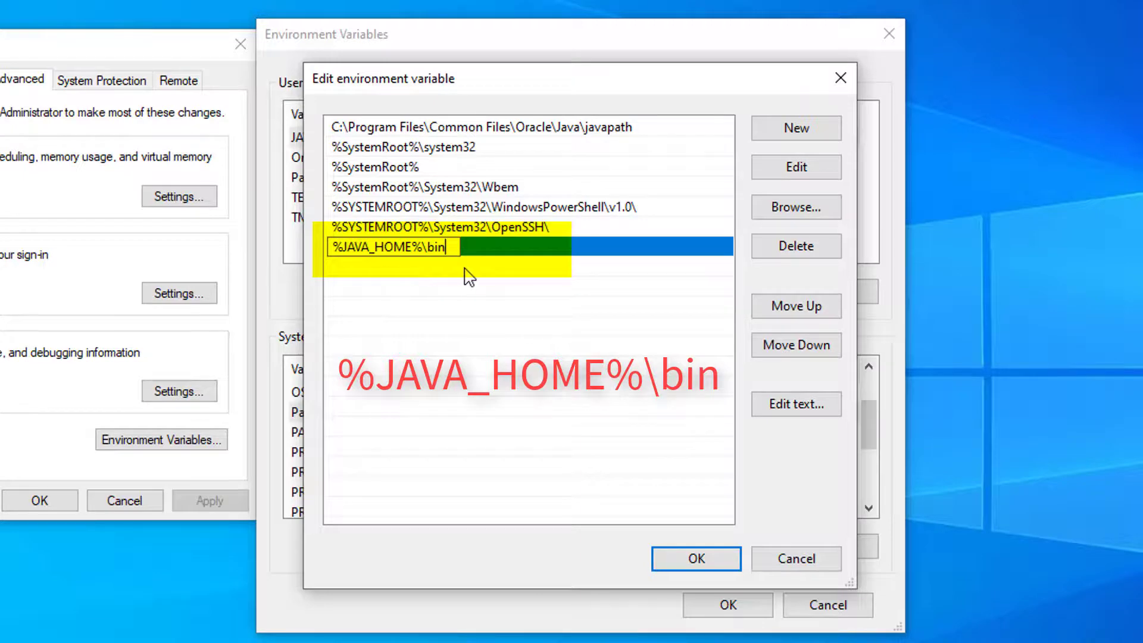
pyautogui.click(698, 562)
pyautogui.click(726, 606)
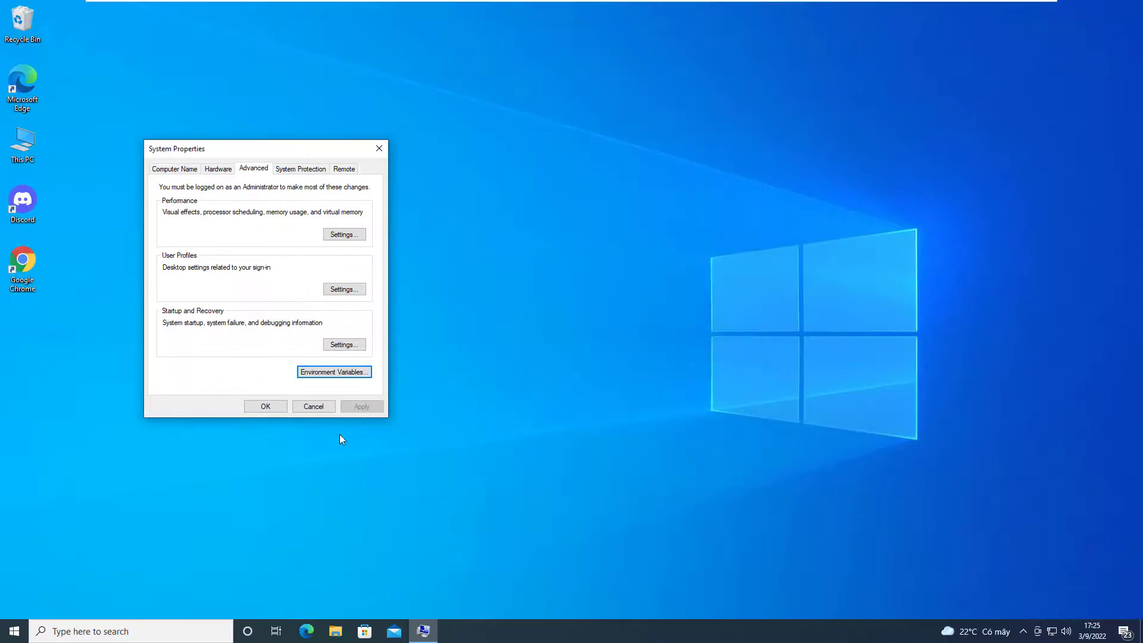
pyautogui.click(265, 406)
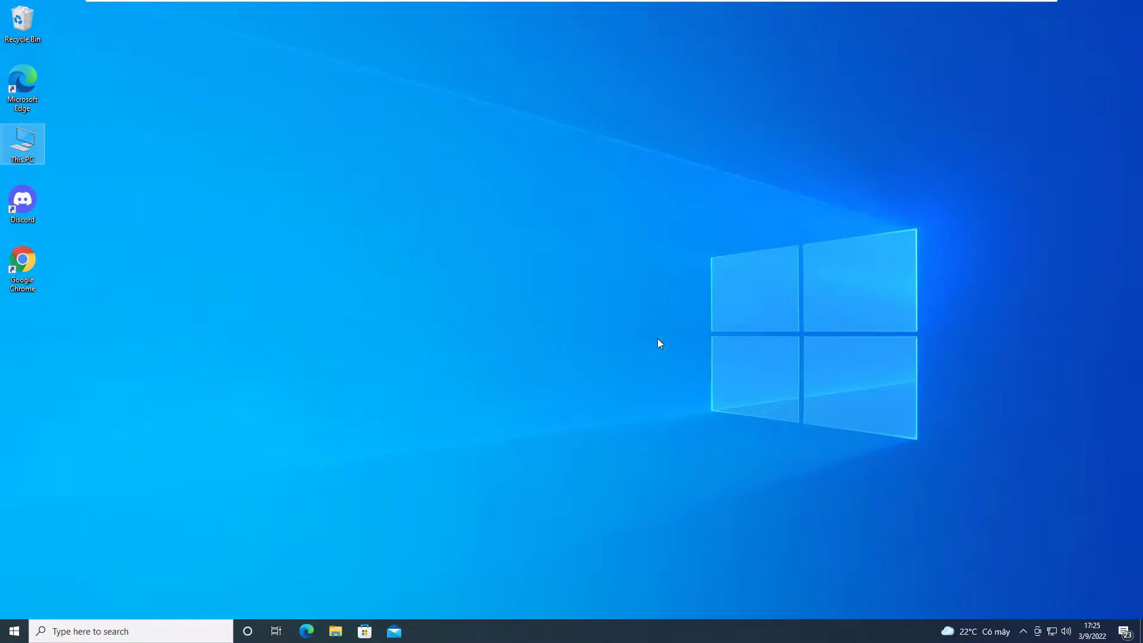
# Open Command Prompt and run echo %JAVA_HOME% to check the variable's value.
pyautogui.click(95, 639)
pyautogui.write('cmd')
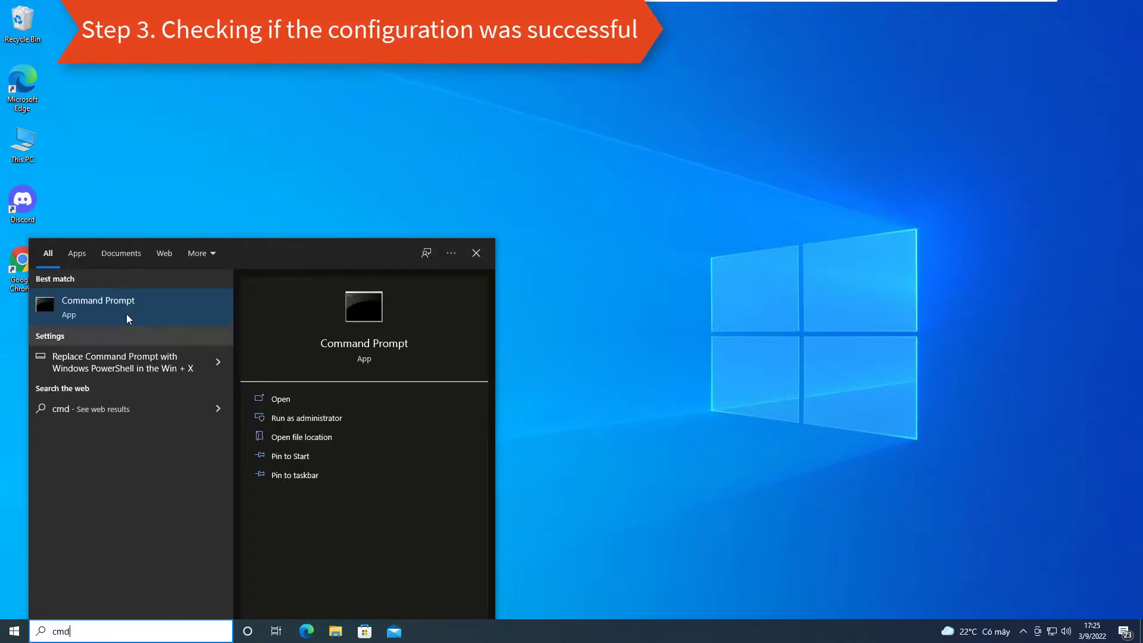
pyautogui.click(126, 318)
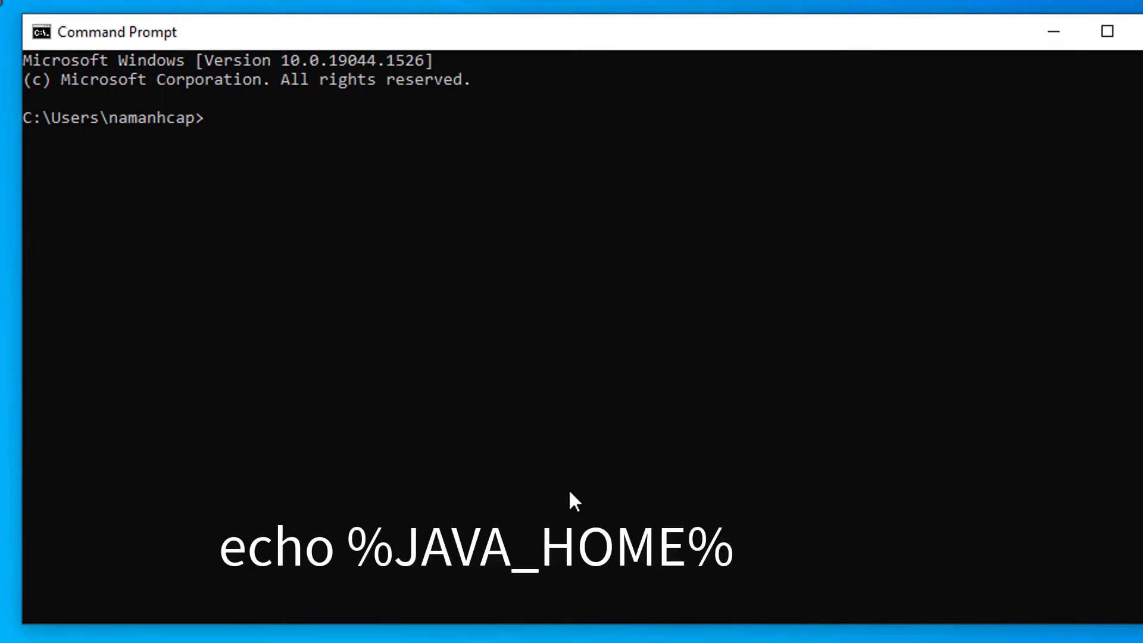
pyautogui.write('echo %JAVA_HOME%')
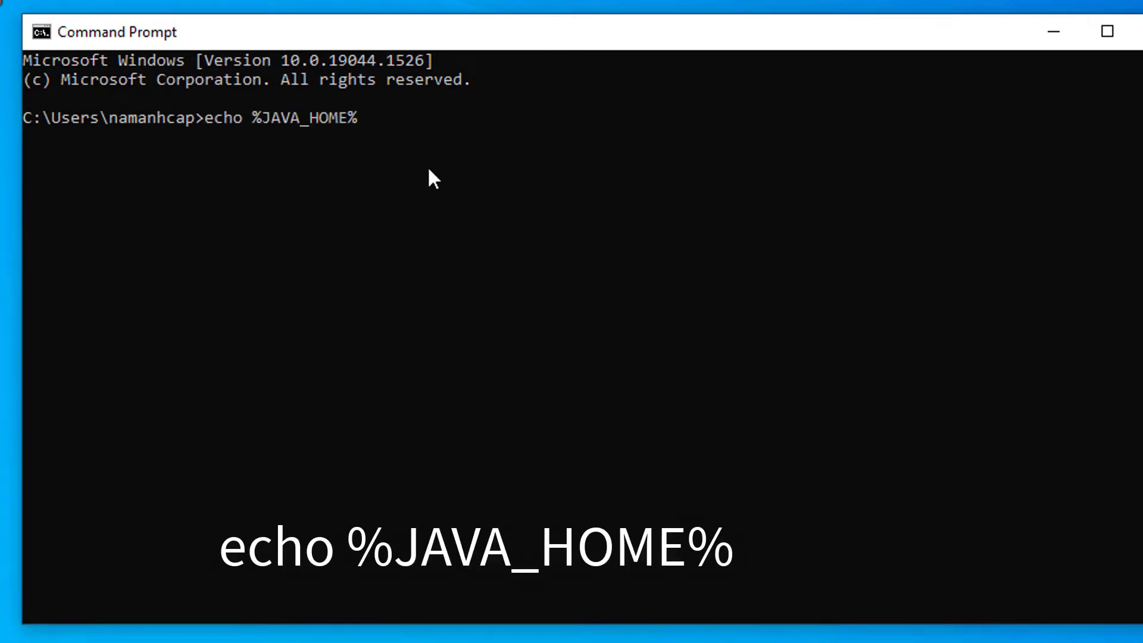
pyautogui.press('Return')
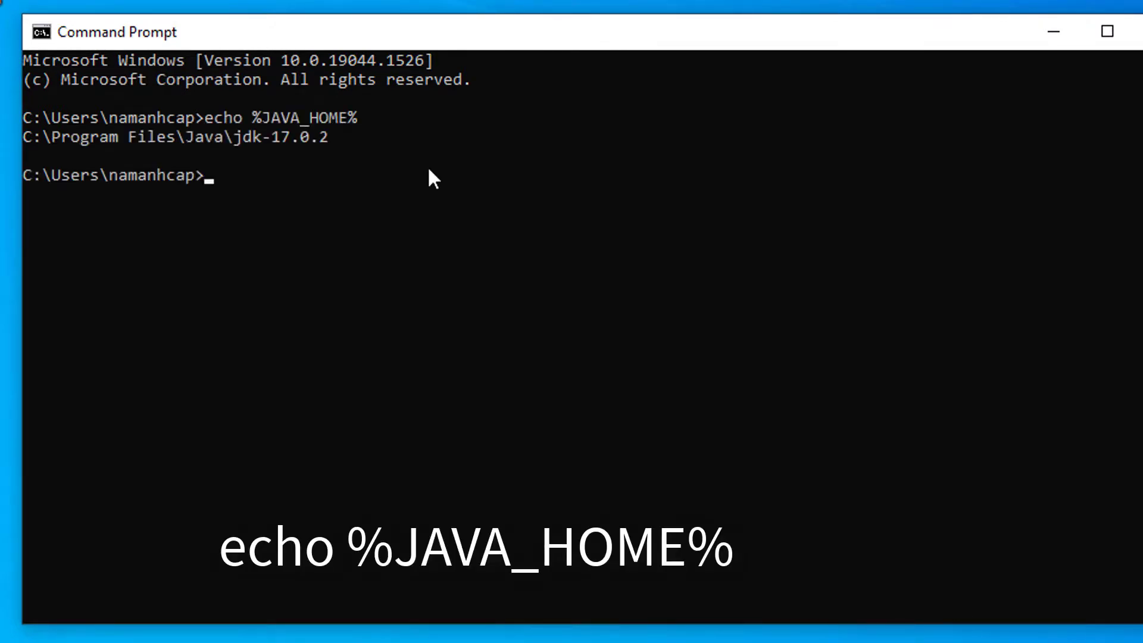